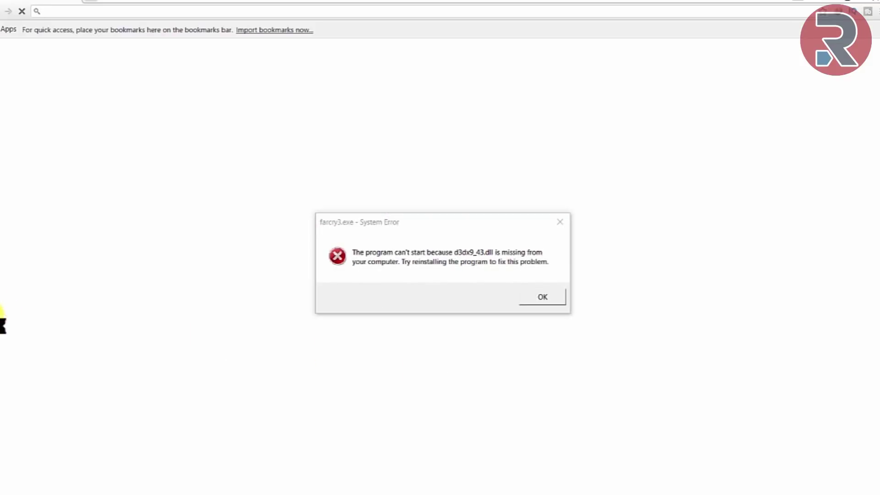
- Search Google for 'directx download' using the address bar suggestion
right_click(92, 15)
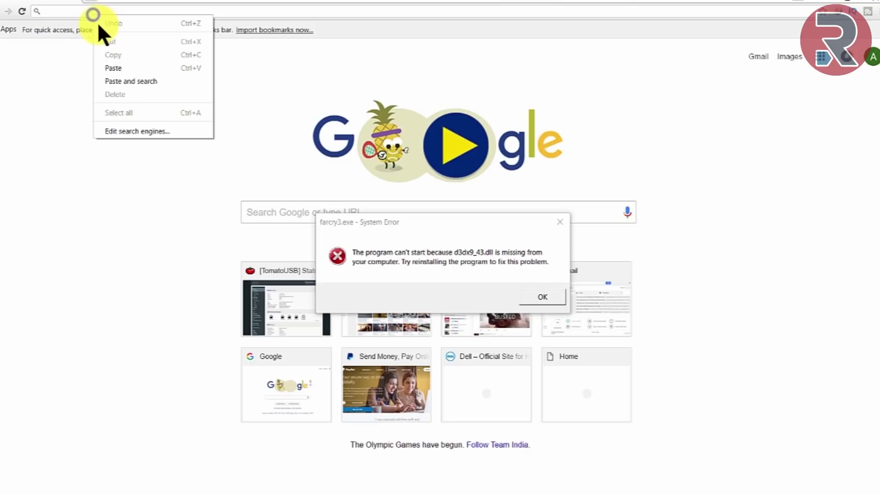
left_click(70, 11)
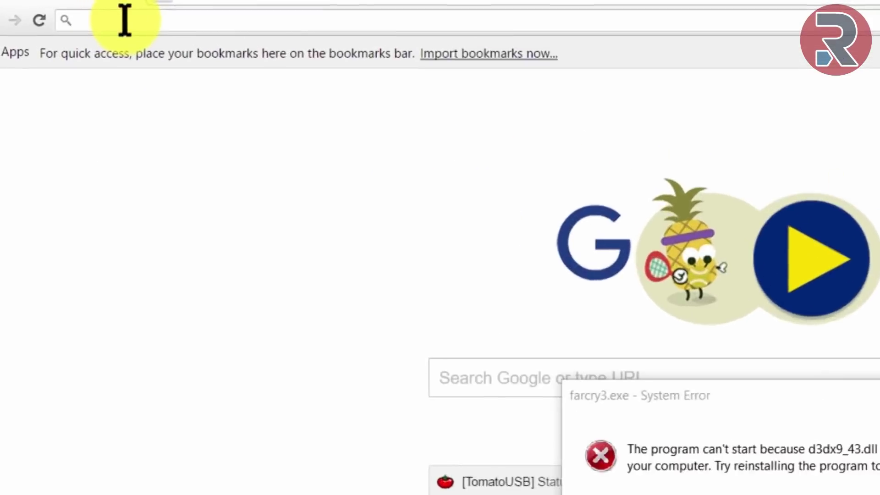
type("dir")
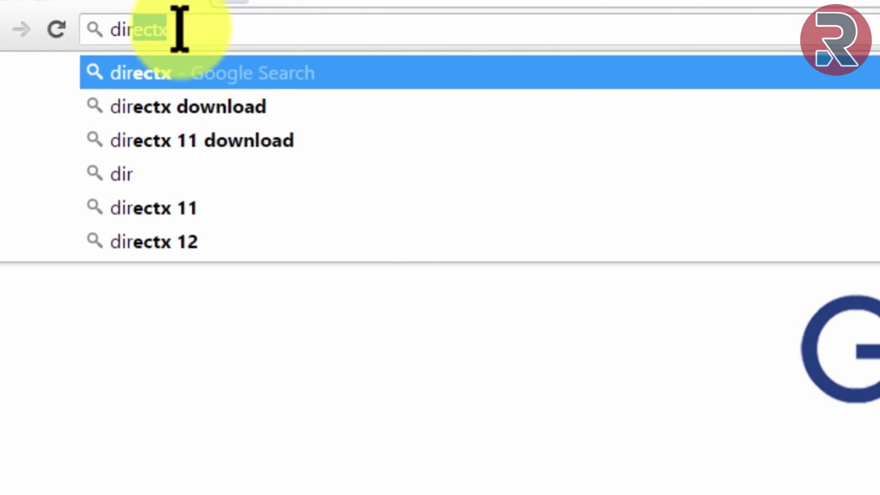
key("Down")
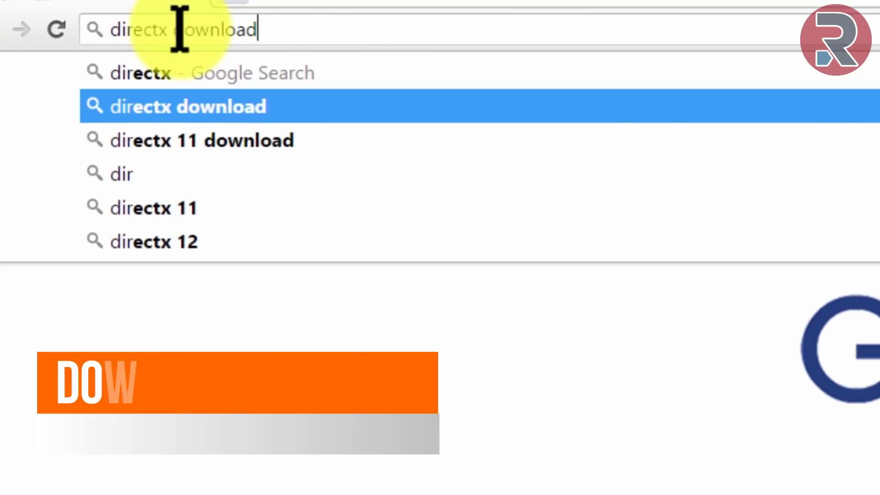
key("Return")
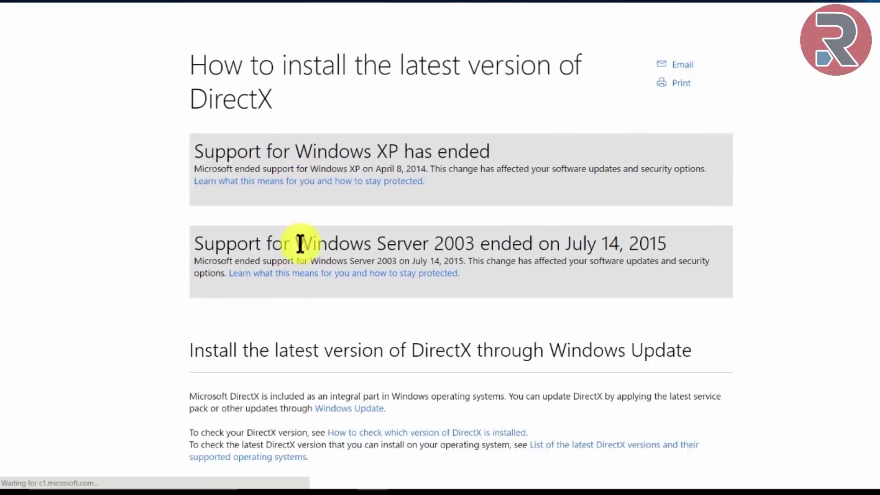
- Scroll the DirectX install article down to its list of DLL file failures
scroll(299, 241, "down", 2)
scroll(299, 241, "down", 6)
scroll(299, 243, "down", 7)
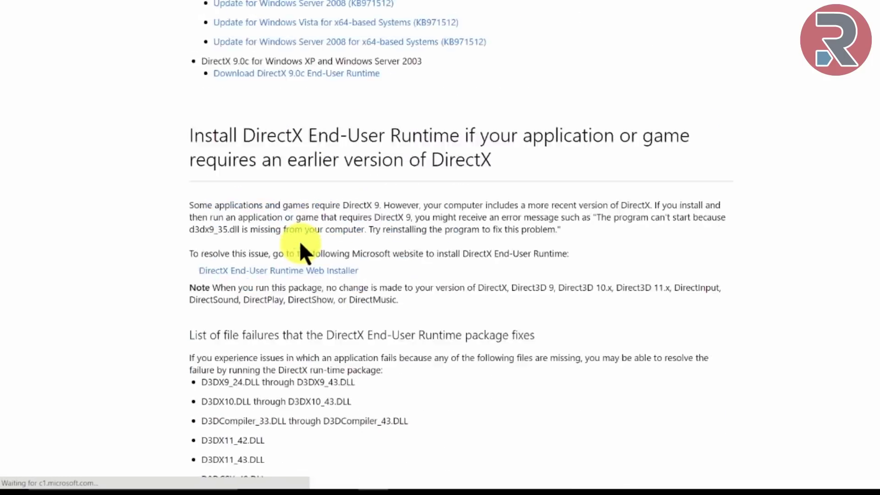
scroll(299, 243, "down", 7)
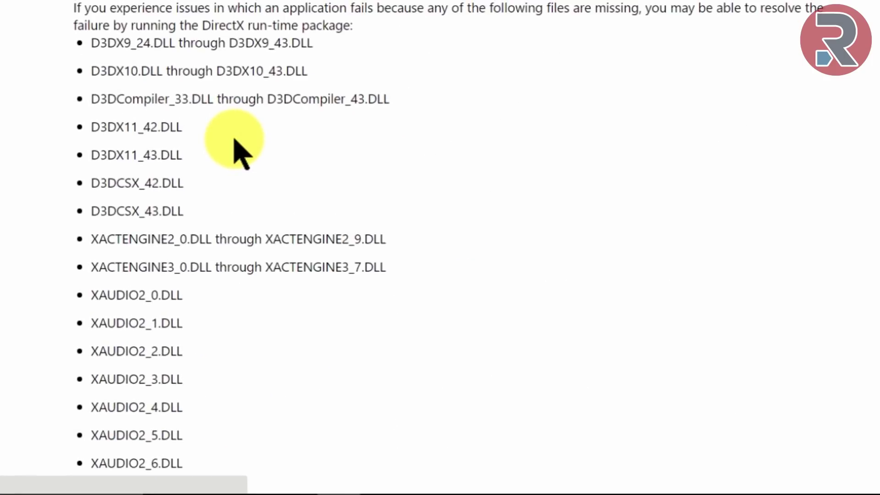
scroll(234, 142, "up", 1)
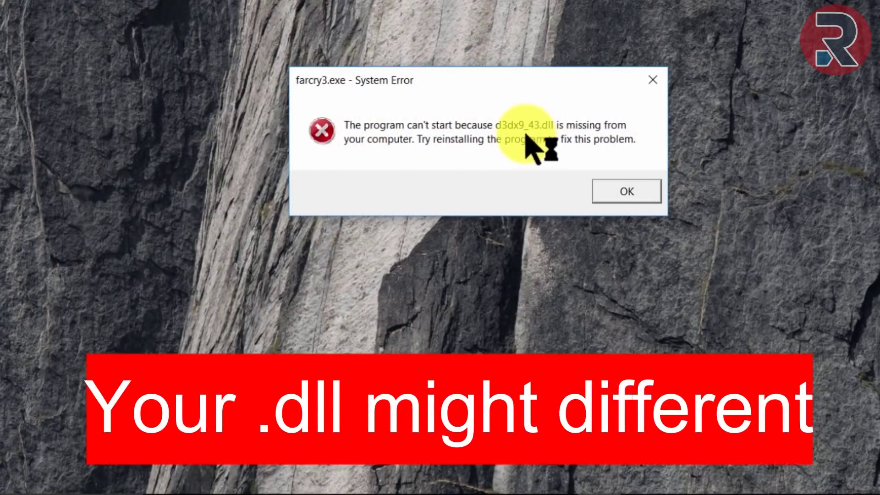
- Bring the DirectX article forward and move the Far Cry 3 error beside the DLL list
left_click(340, 478)
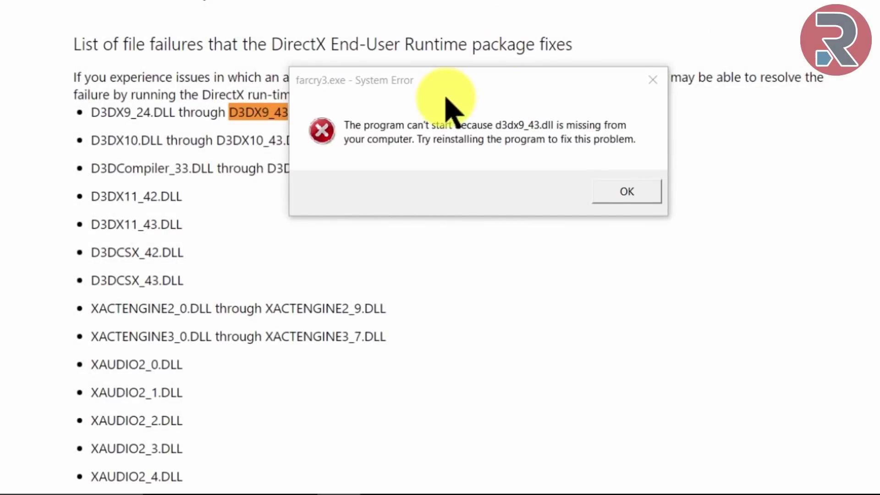
left_click_drag(446, 92, 798, 124)
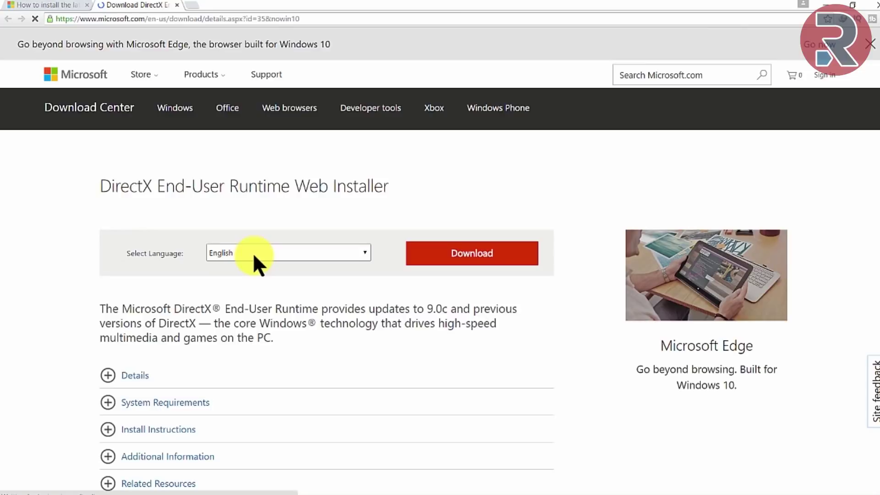
- Review the DirectX End-User Runtimes (June 2010) 'Thank you for downloading' page
scroll(253, 254, "down", 3)
scroll(376, 275, "up", 2)
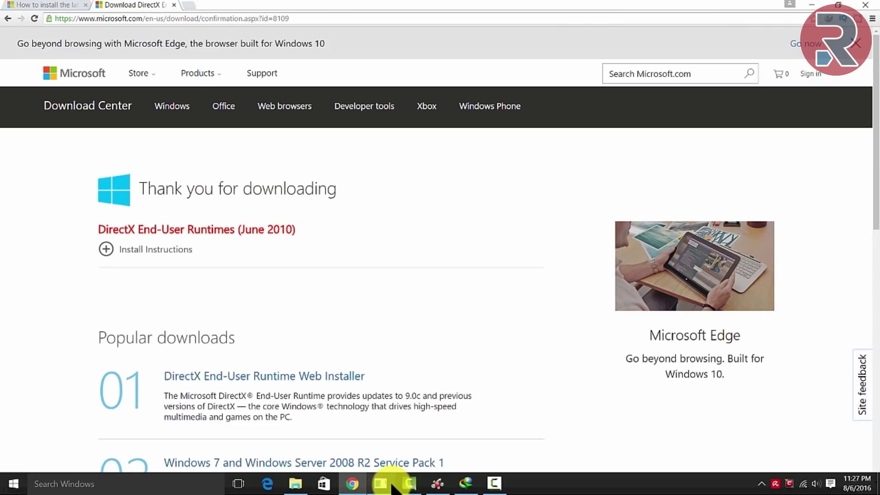
- Copy the DirectX download confirmation page address from Chrome and launch Edge
right_click(323, 56)
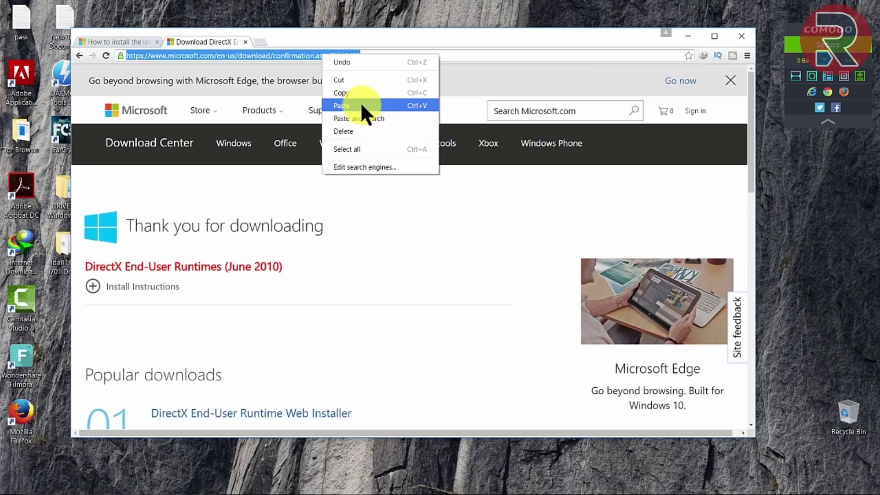
left_click(360, 92)
left_click(266, 484)
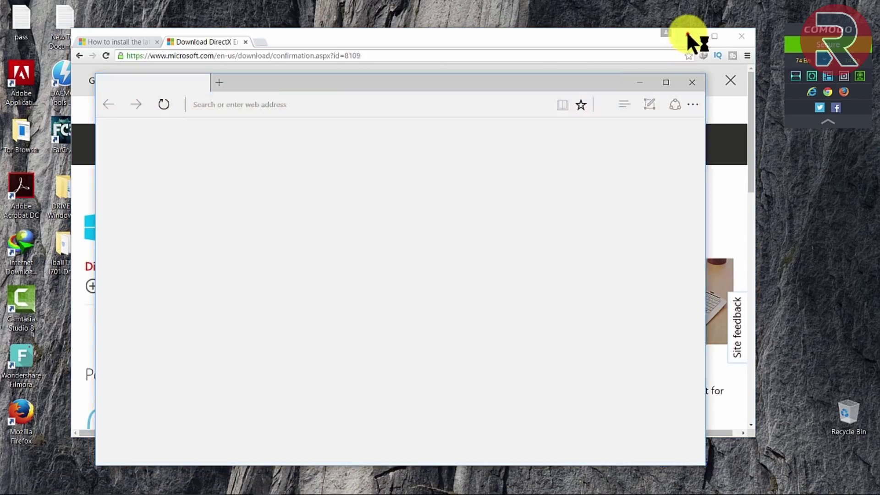
left_click(687, 35)
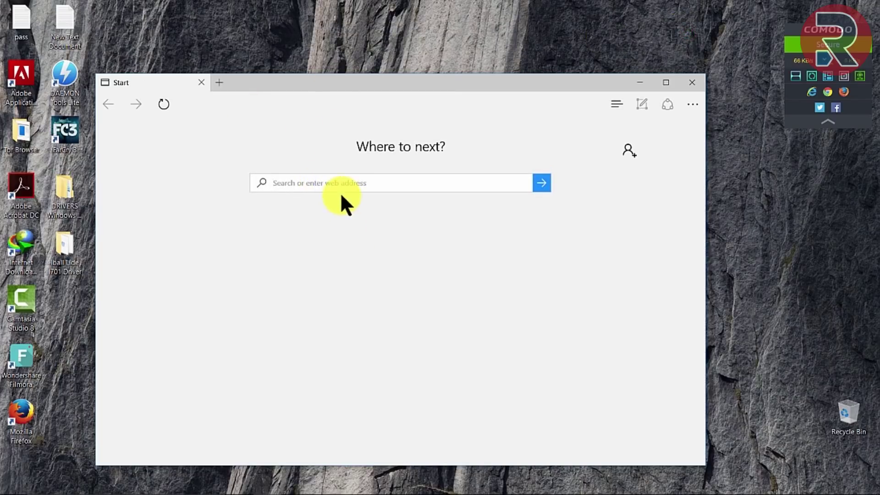
- Load the copied confirmation page in Edge so directx_Jun2010_redist.exe downloads
right_click(337, 177)
left_click(338, 178)
right_click(345, 180)
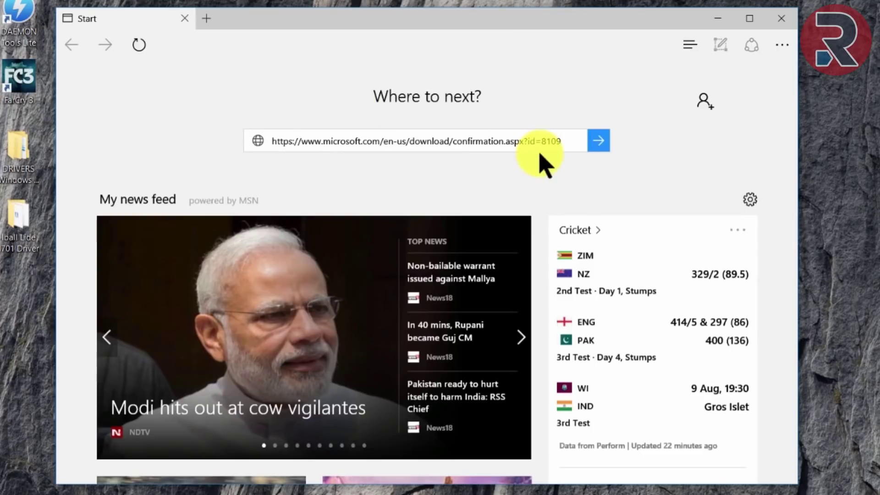
key("Return")
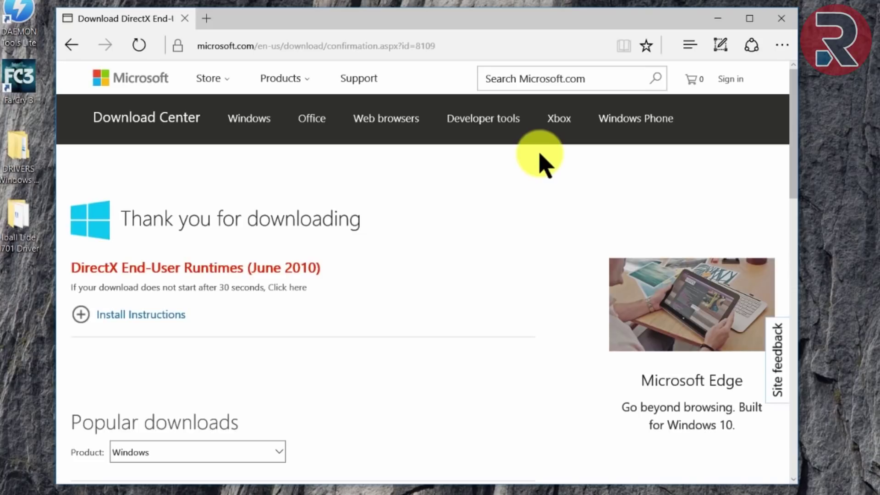
scroll(476, 183, "down", 3)
scroll(467, 181, "down", 6)
scroll(467, 179, "down", 4)
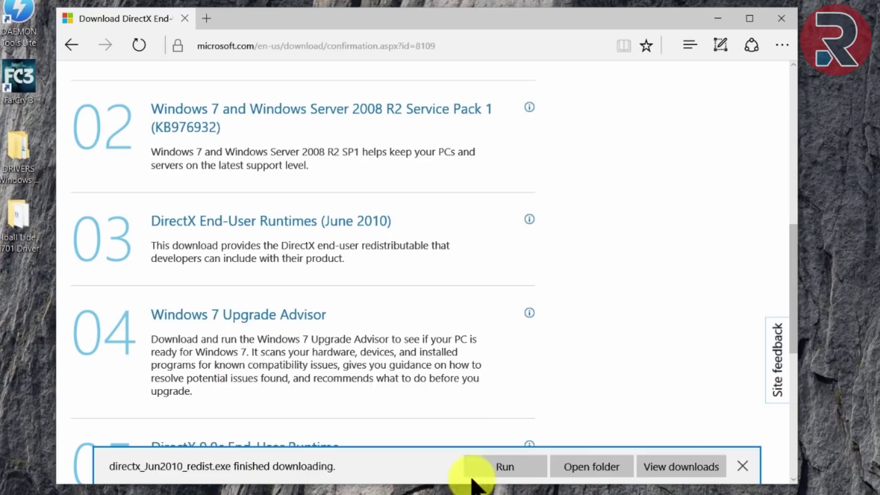
- Run directx_Jun2010_redist from the Downloads folder past the security warning
left_click(591, 468)
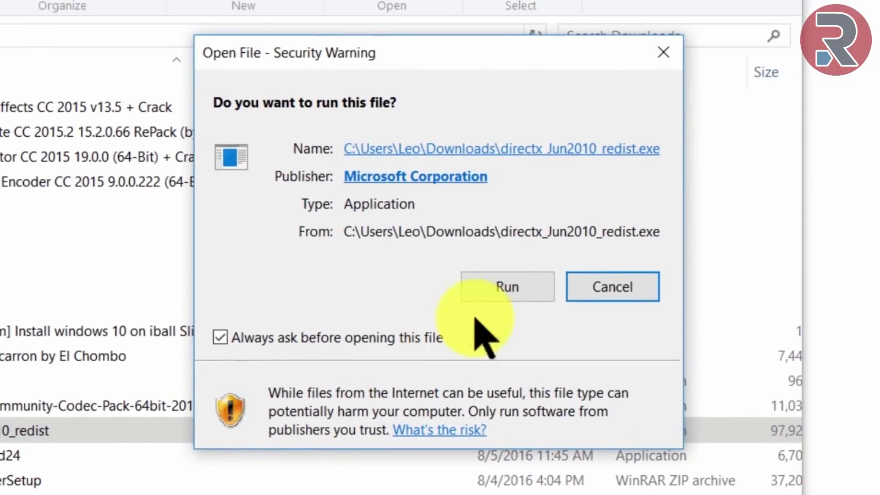
left_click(767, 129)
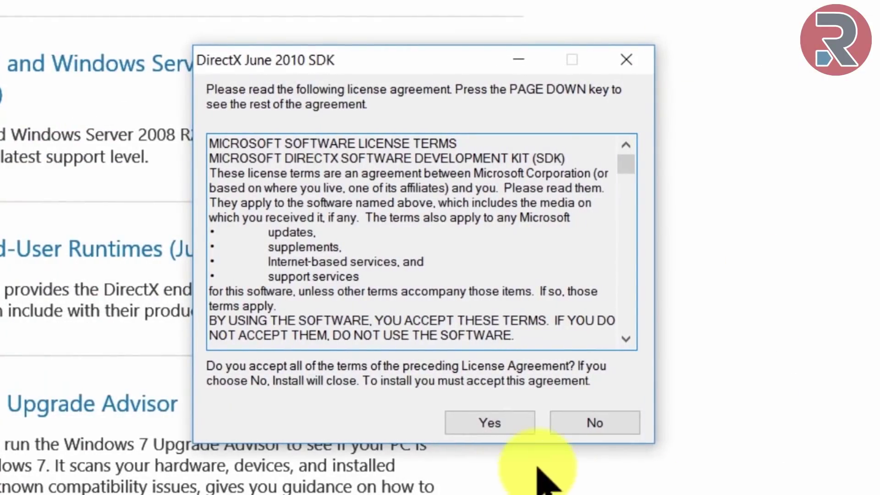
- Accept the DirectX license and choose Desktop as the extraction location
left_click(494, 433)
left_click(493, 430)
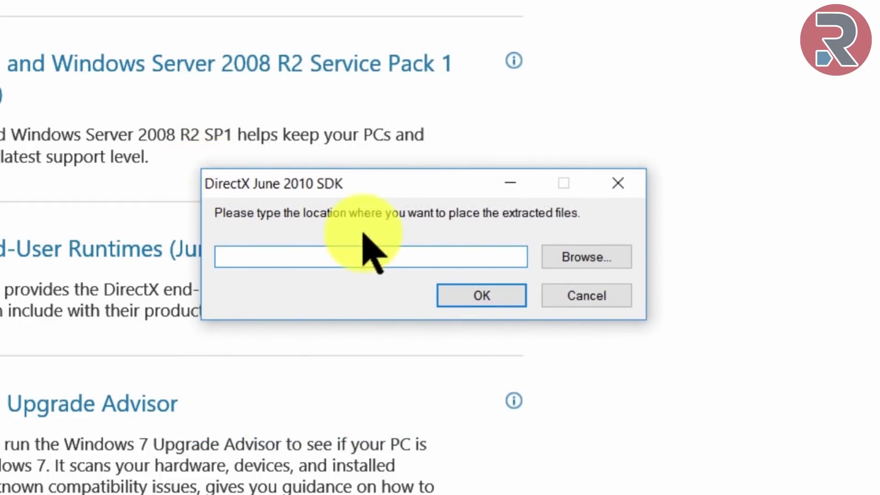
left_click(562, 261)
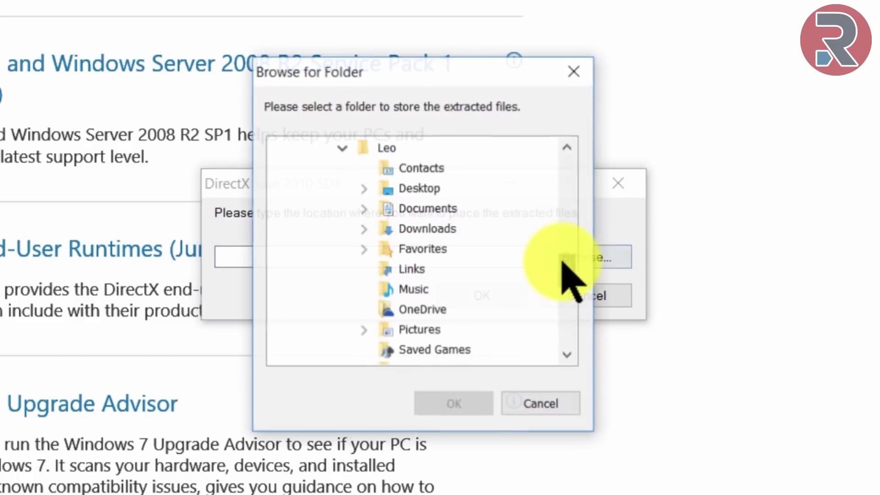
left_click(572, 59)
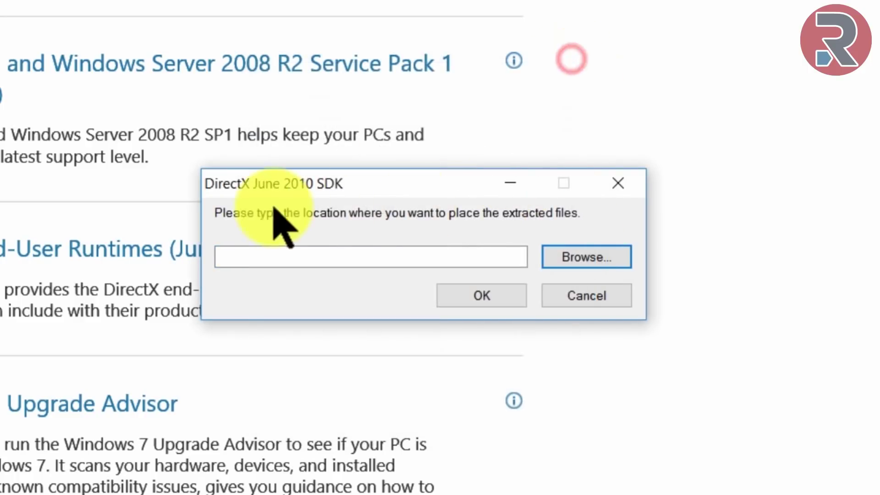
left_click(587, 256)
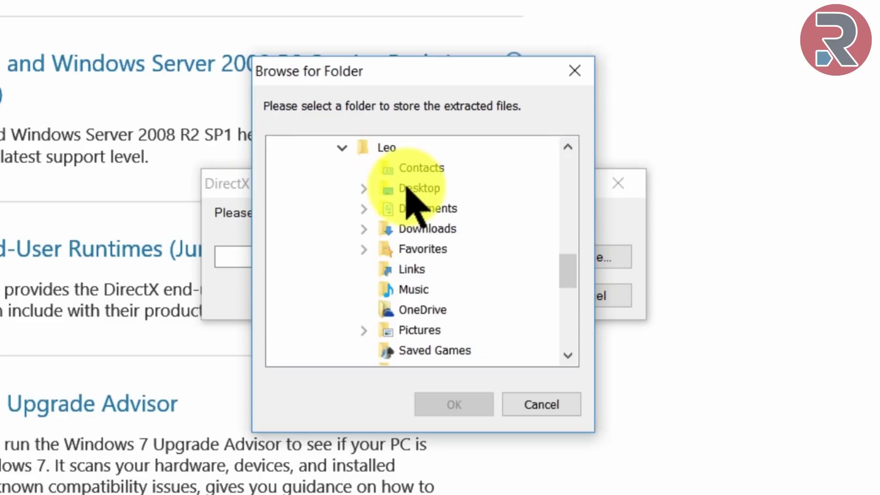
left_click(402, 188)
left_click(447, 397)
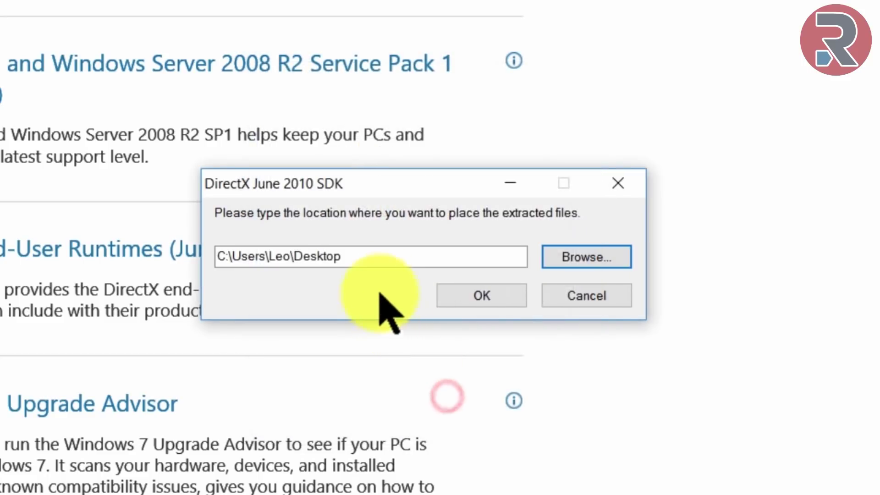
- Extract the DirectX files into a newly created Desktop\directx folder
left_click(376, 264)
type("\\di")
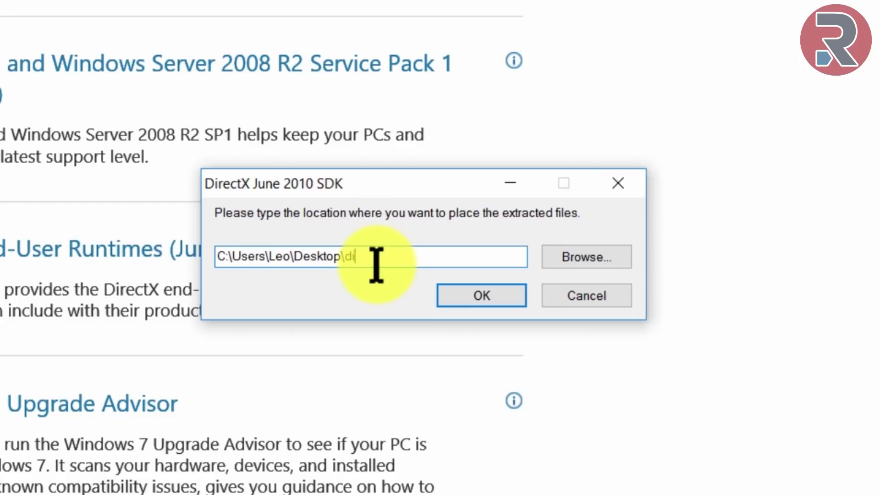
key("BackSpace")
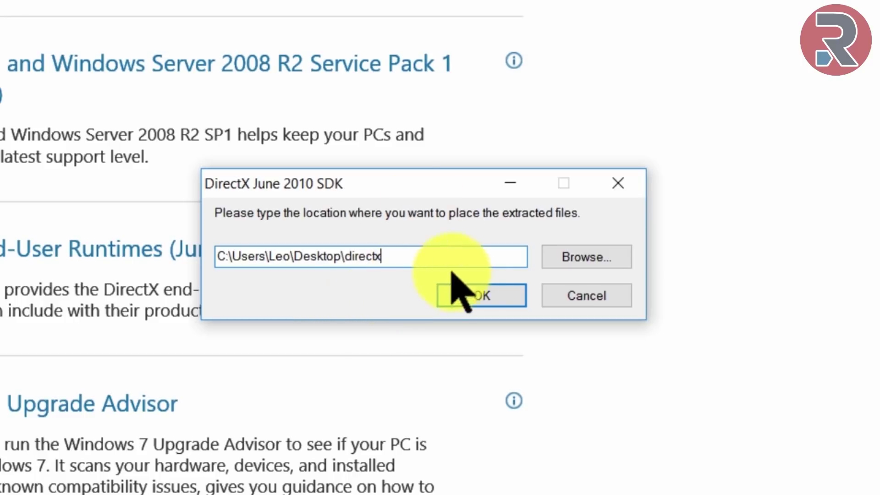
left_click(479, 296)
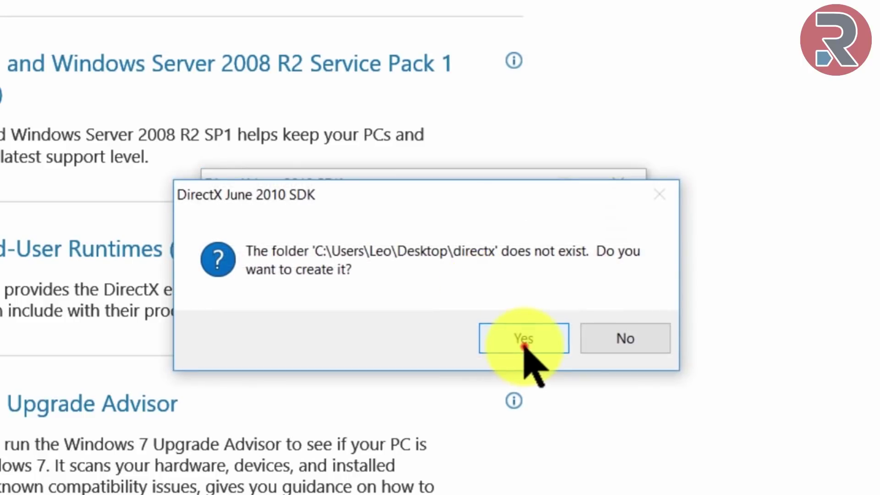
left_click(525, 347)
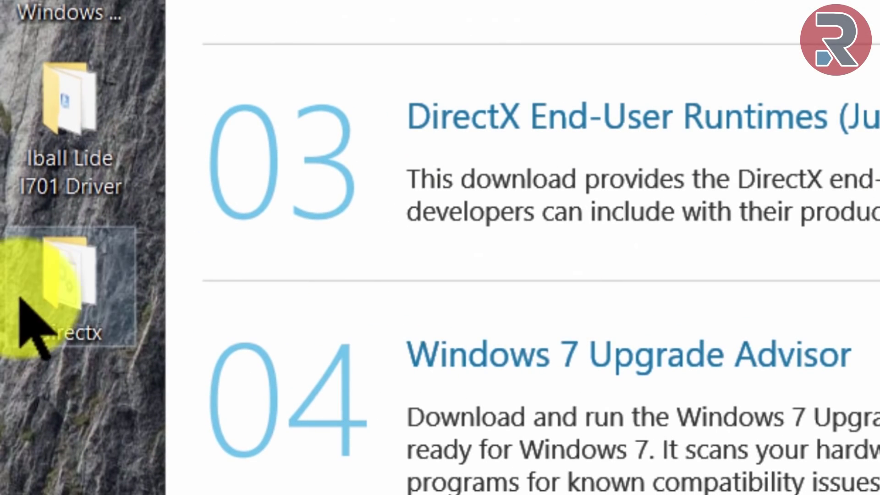
- Open the extracted directx folder and launch DXSETUP
double_click(50, 291)
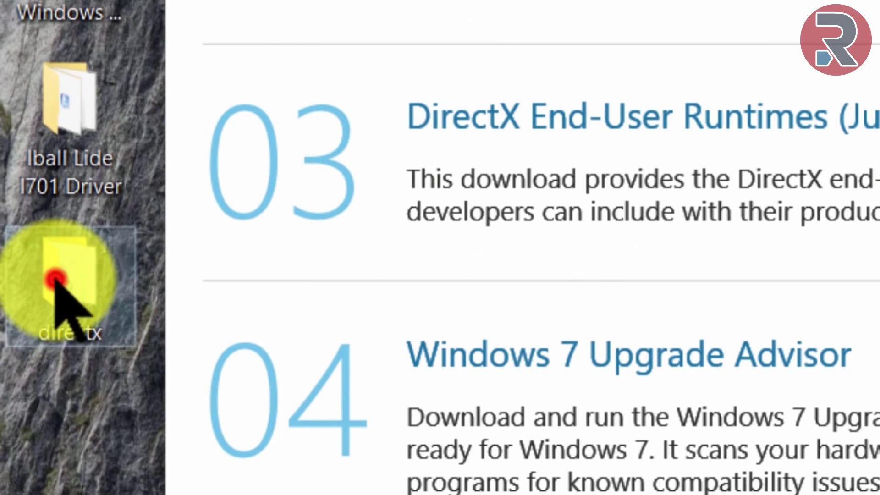
scroll(742, 367, "down", 4)
scroll(734, 358, "down", 5)
scroll(733, 357, "down", 5)
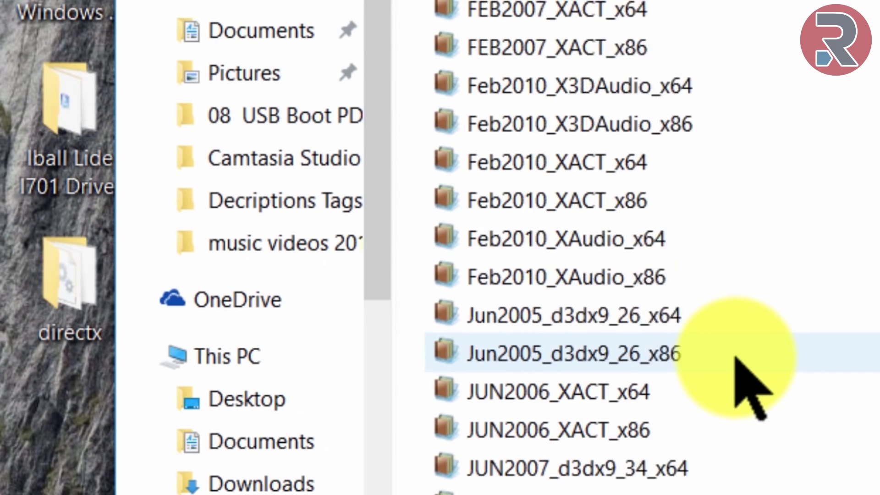
scroll(743, 367, "up", 3)
scroll(687, 349, "up", 1)
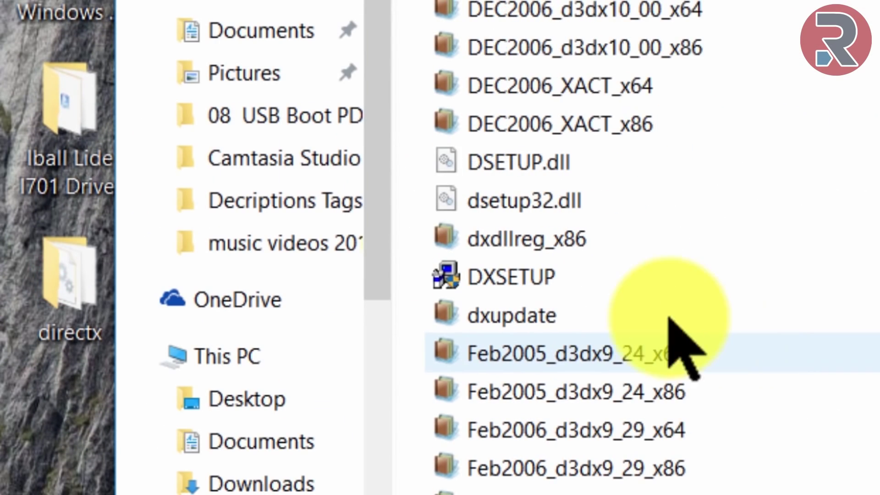
double_click(527, 285)
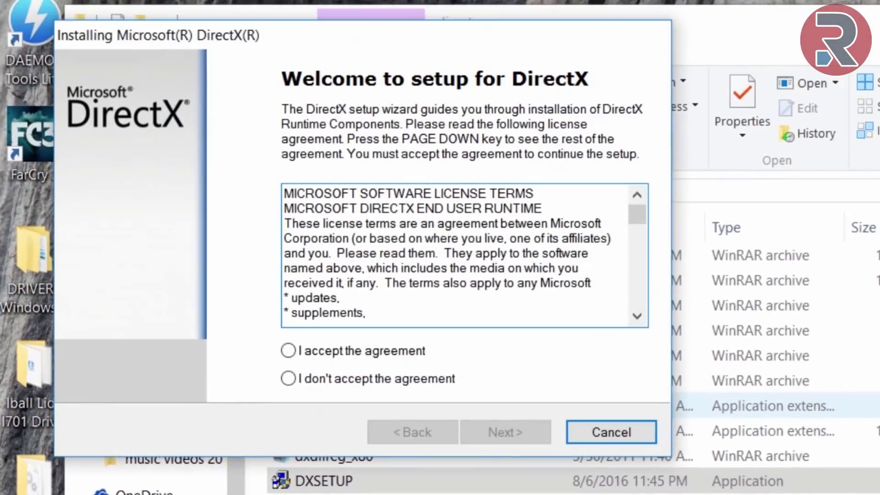
- Accept the DirectX Setup agreement and install the runtime through to Finish
left_click(324, 349)
left_click(495, 433)
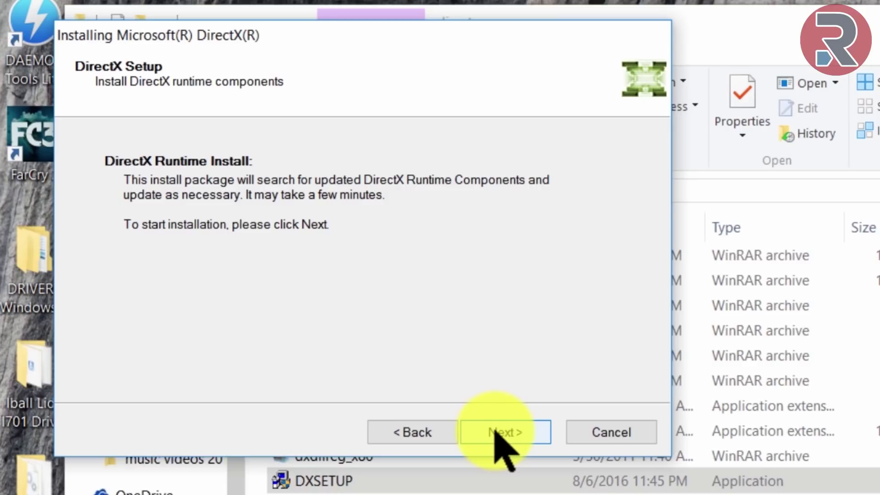
left_click(495, 433)
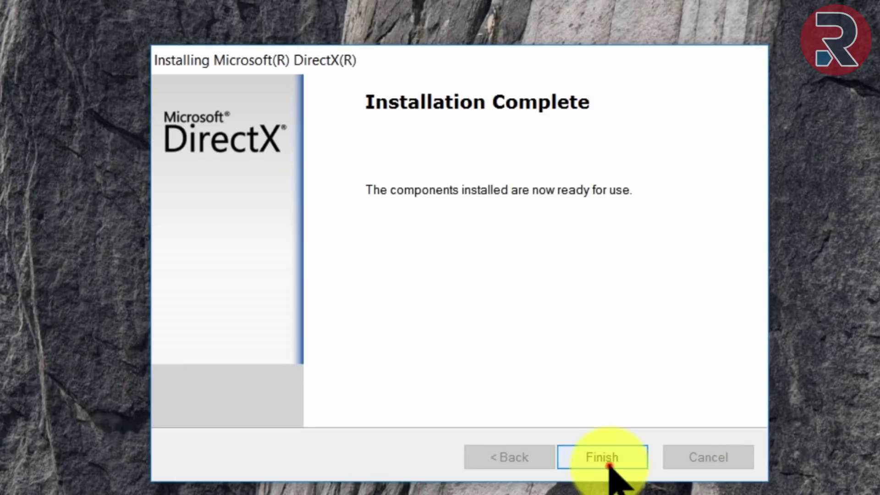
left_click(608, 461)
type("d3")
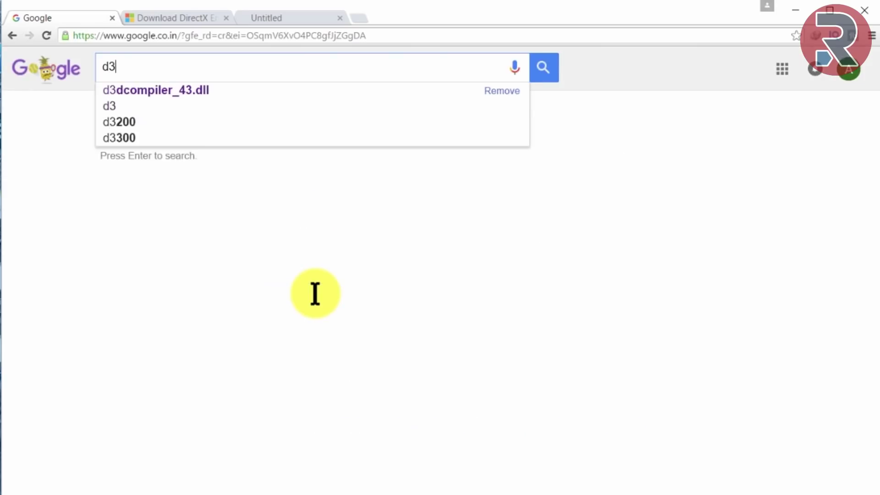
- Search Google for d3dx9_42.dll and scroll DllDump's page to the zip download
type("d")
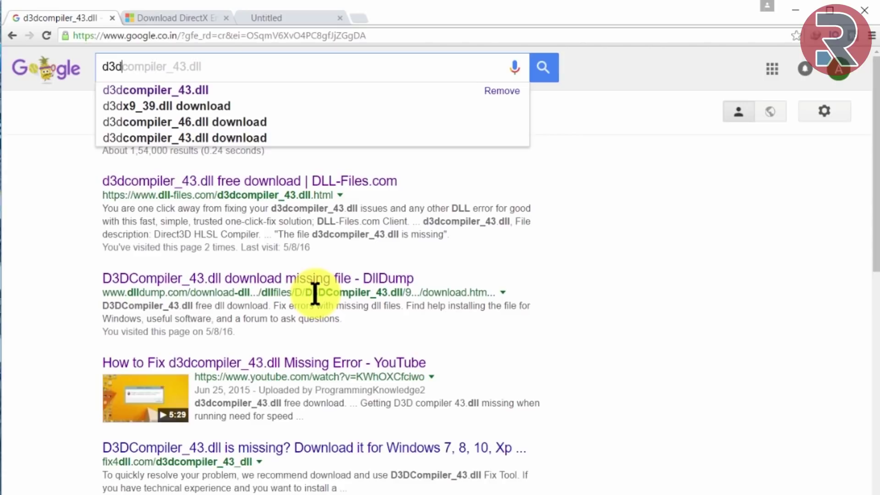
key("Down")
key("Down")
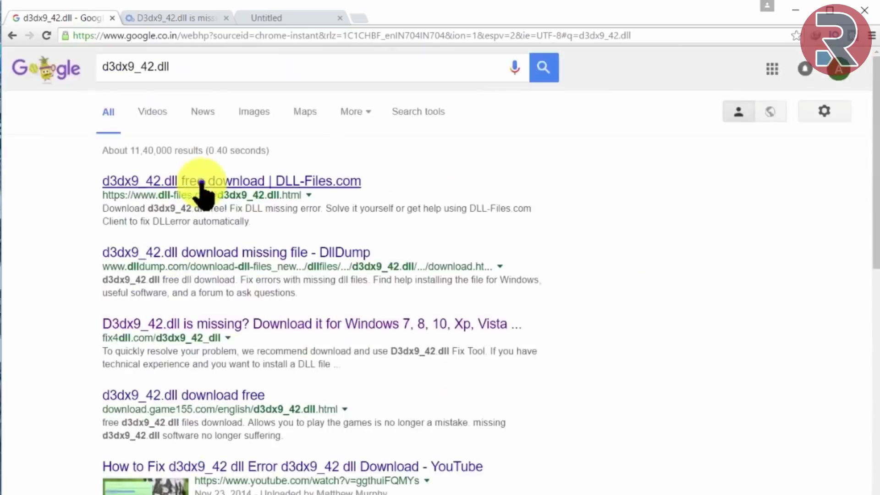
scroll(275, 321, "down", 5)
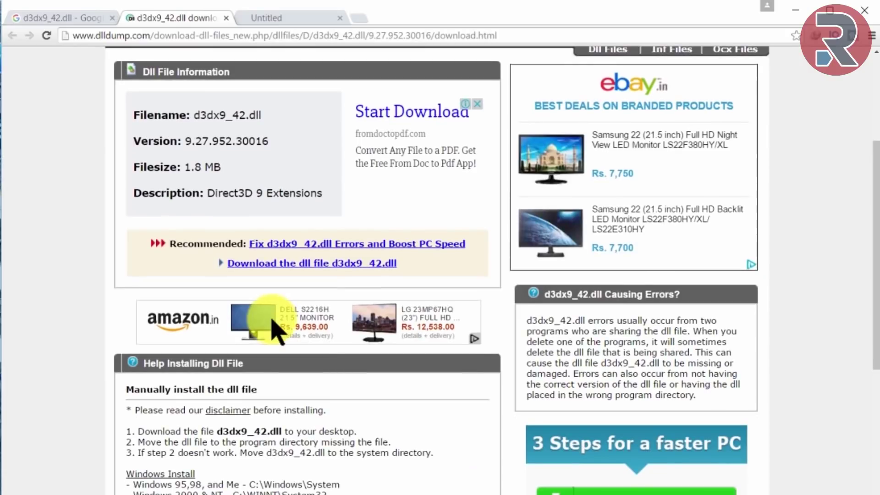
scroll(243, 325, "down", 1)
scroll(275, 358, "down", 5)
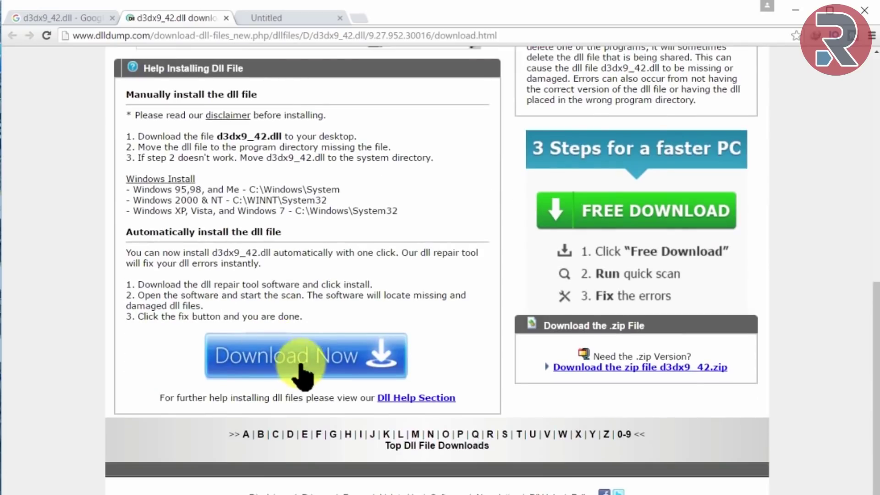
scroll(550, 376, "down", 1)
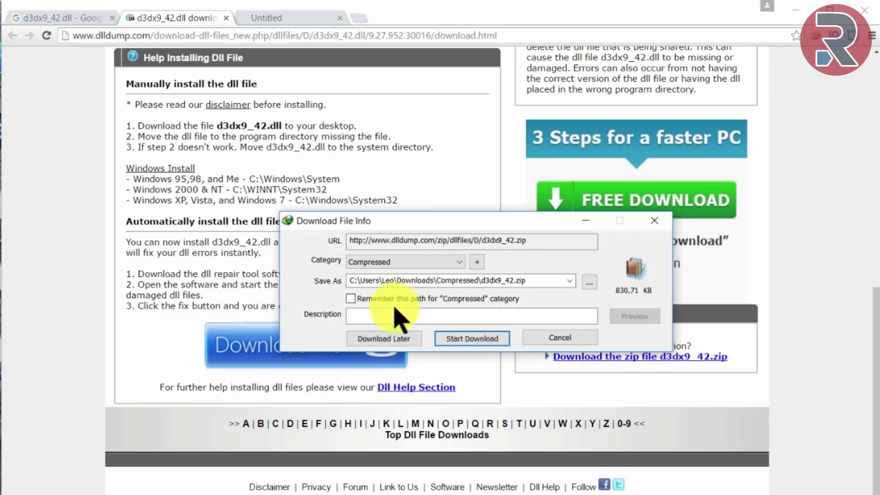
- Download d3dx9_42.zip and drag d3dx9_42.dll from WinRAR onto the desktop
left_click(475, 338)
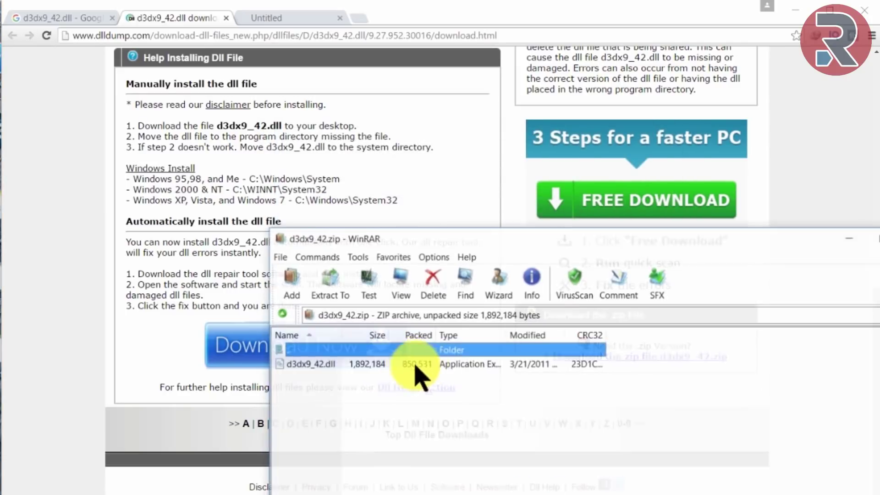
left_click_drag(314, 365, 34, 440)
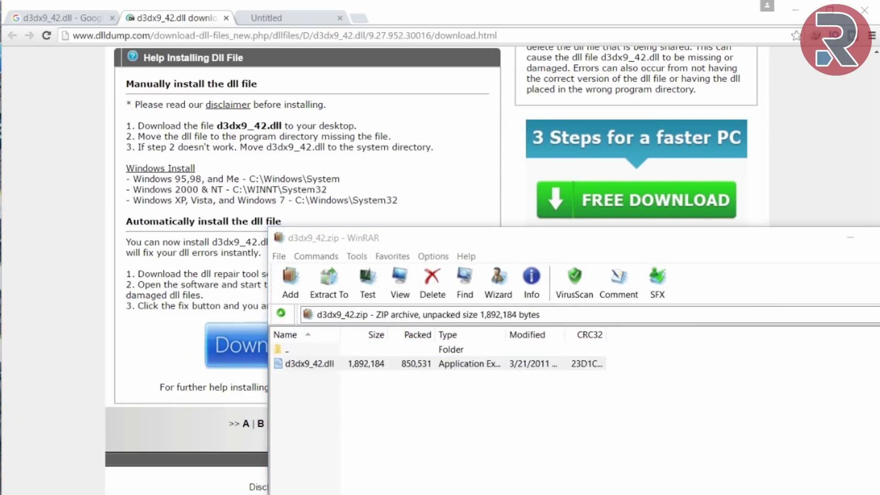
left_click(851, 237)
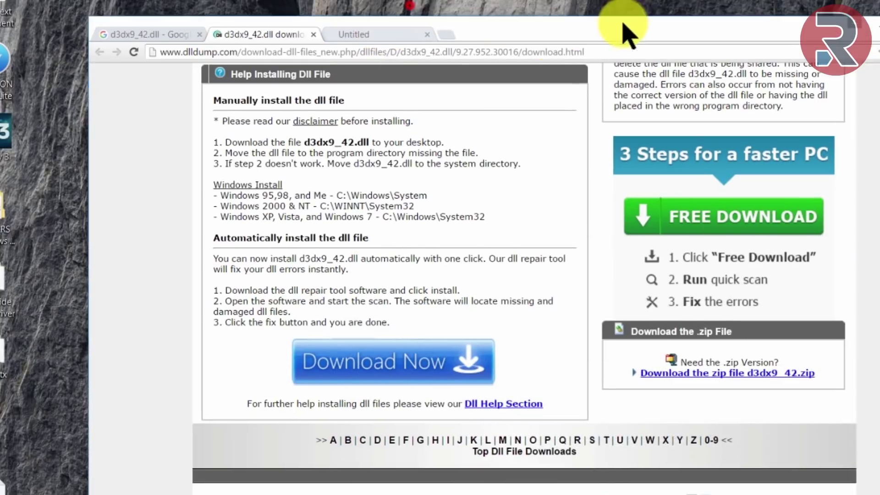
double_click(625, 20)
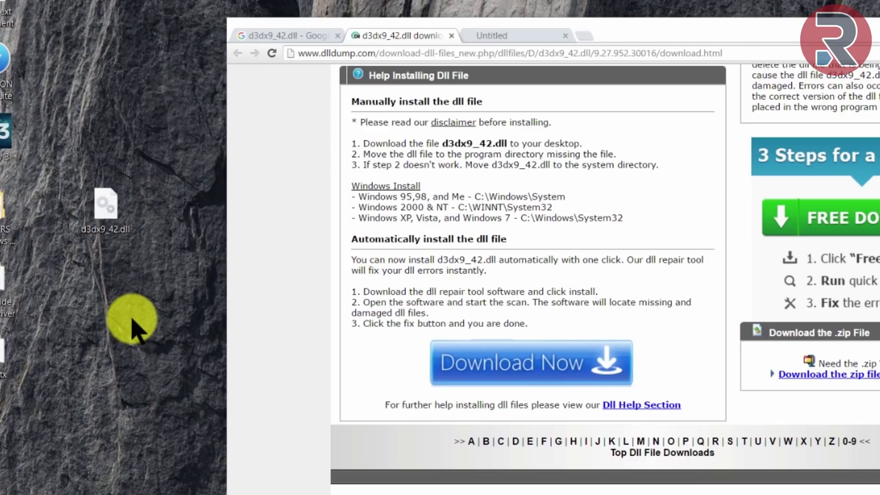
- Open the C:\Windows\System32 folder in File Explorer
key("super+e")
left_click(77, 299)
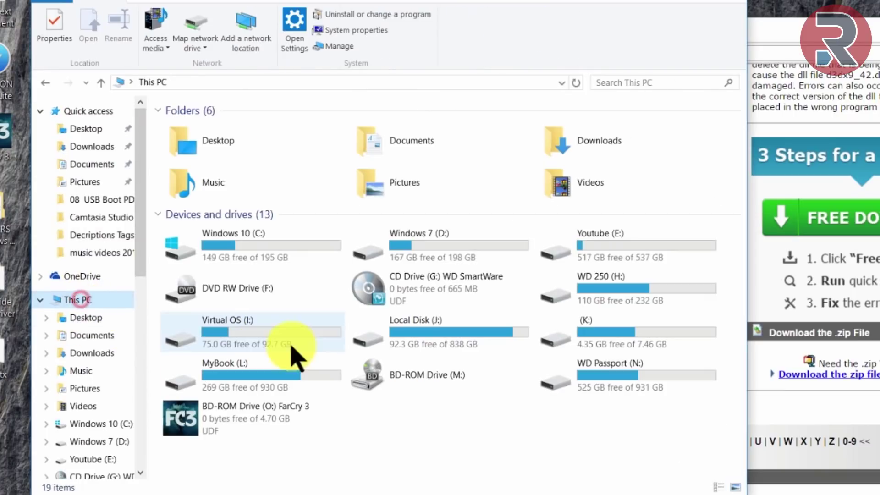
double_click(242, 251)
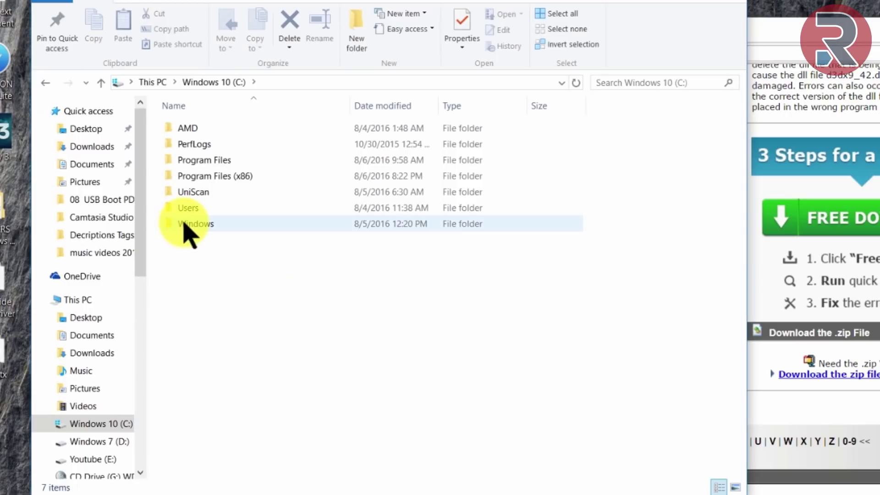
left_click(183, 224)
double_click(184, 224)
scroll(230, 435, "down", 4)
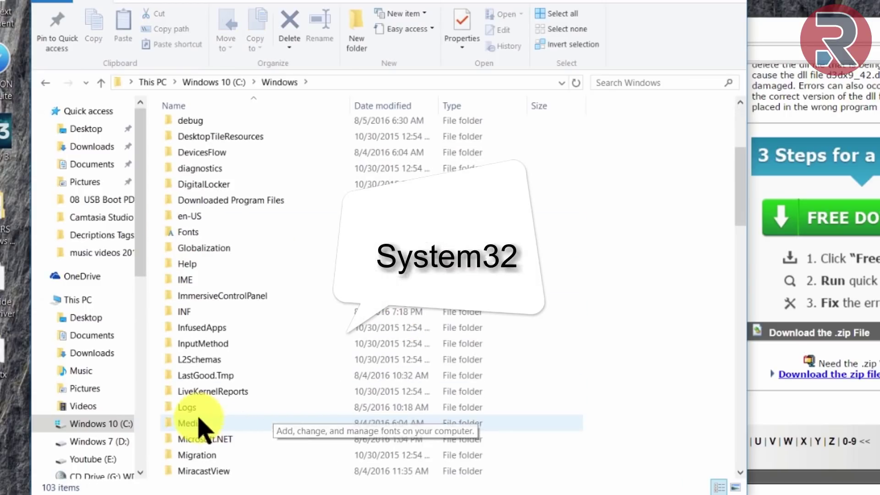
scroll(277, 420, "down", 5)
scroll(277, 419, "down", 6)
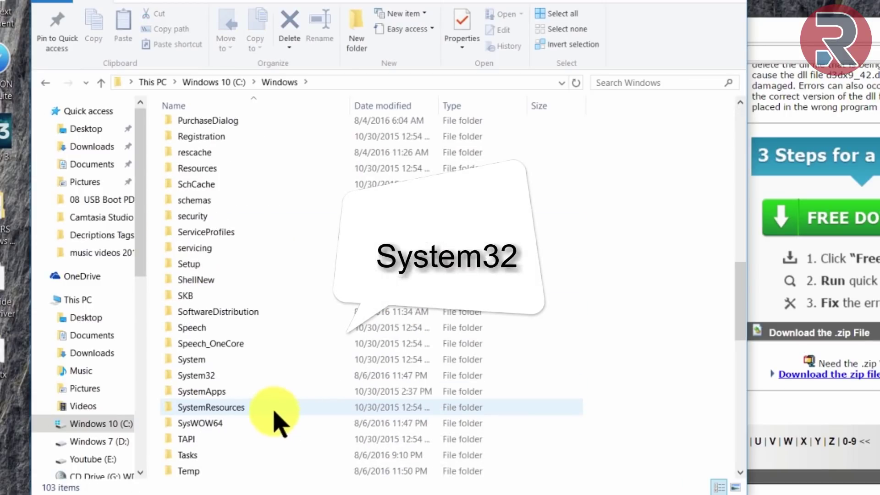
double_click(211, 376)
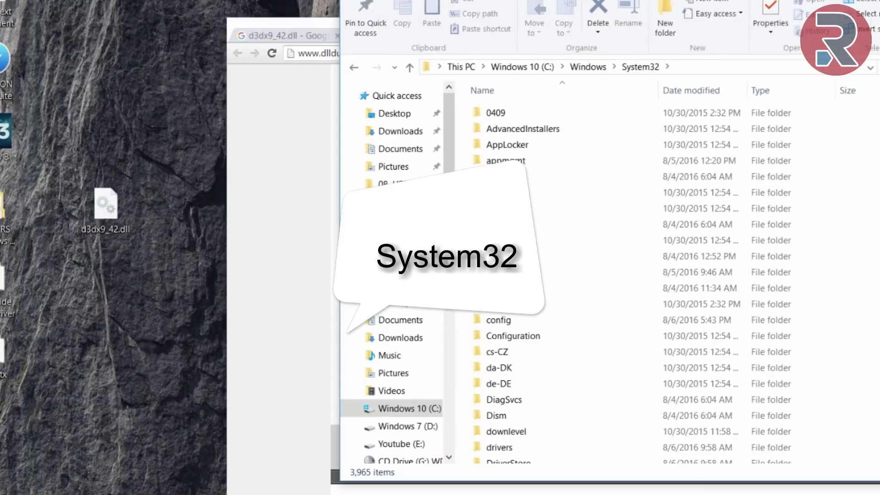
- Cut the desktop's d3dx9_42.dll, paste it into System32, and dismiss the replace prompt
right_click(127, 203)
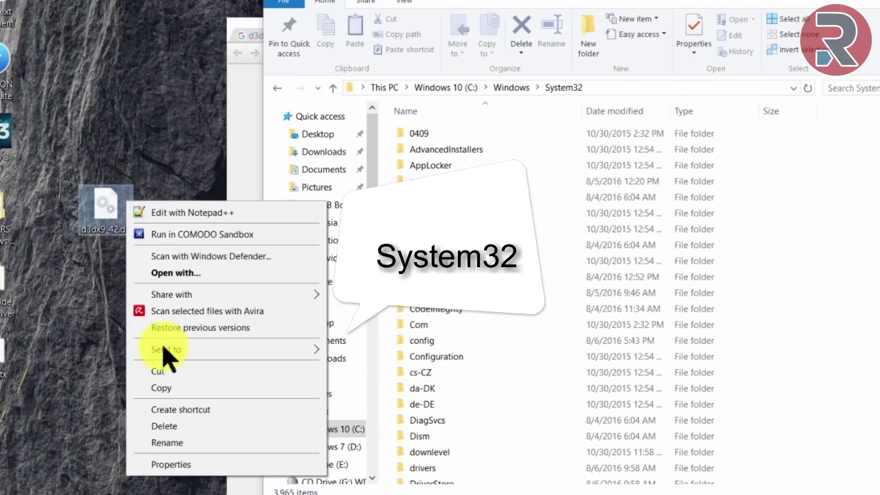
left_click(157, 372)
right_click(677, 230)
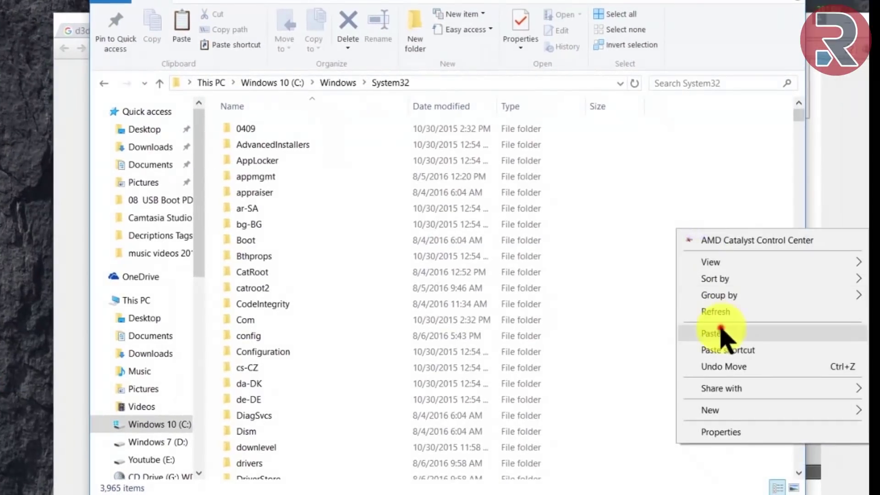
left_click(721, 333)
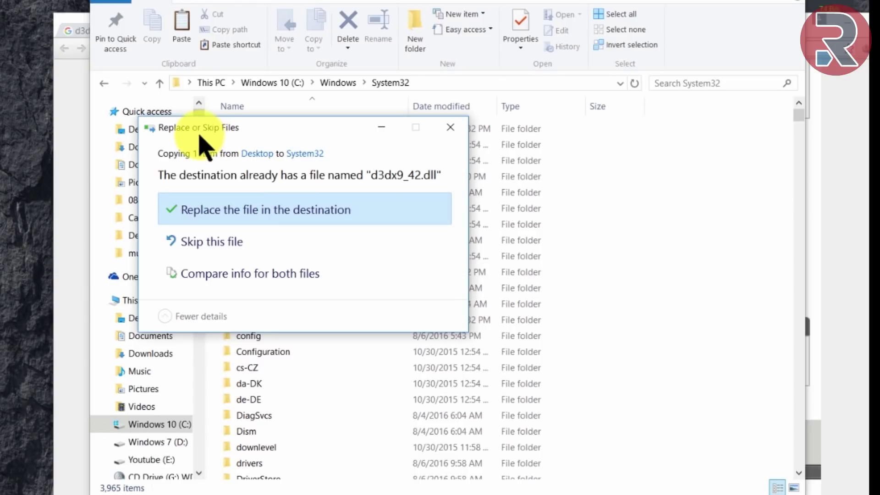
left_click(448, 129)
- Paste d3dx9_42.dll into C:\Windows\SysWOW64, which raises a replace-or-skip prompt
left_click(104, 83)
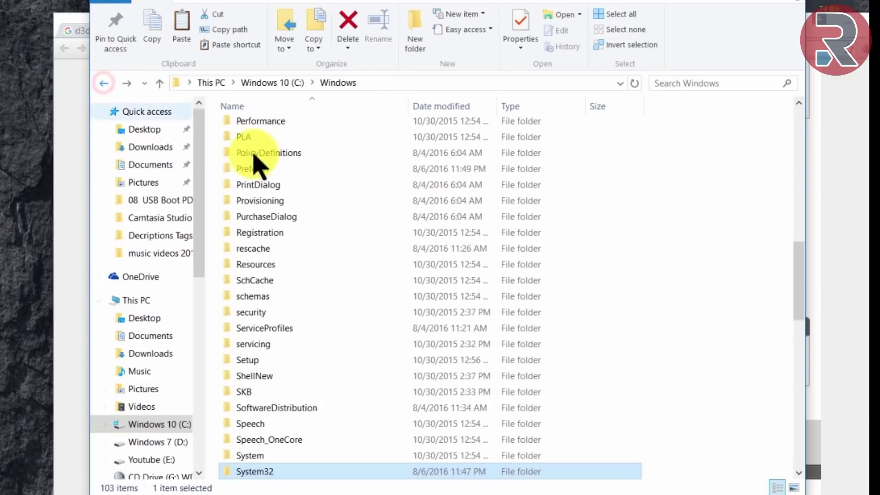
scroll(504, 312, "up", 3)
scroll(466, 295, "down", 3)
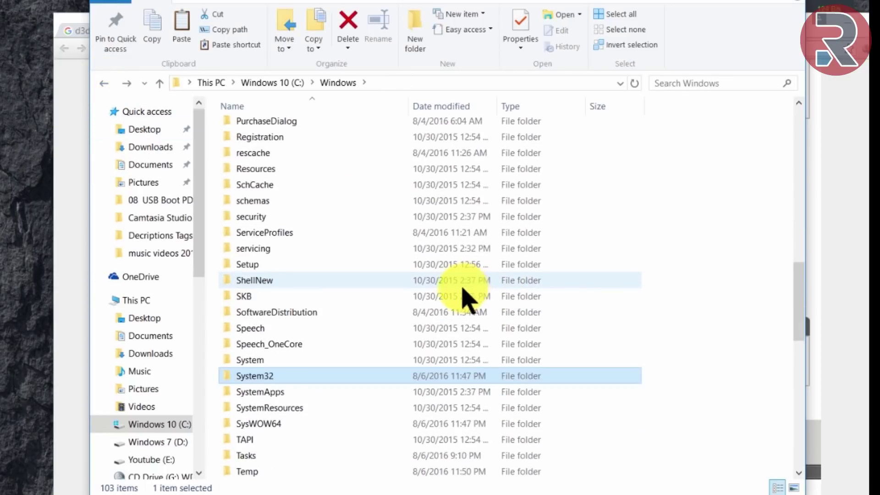
double_click(267, 426)
right_click(690, 228)
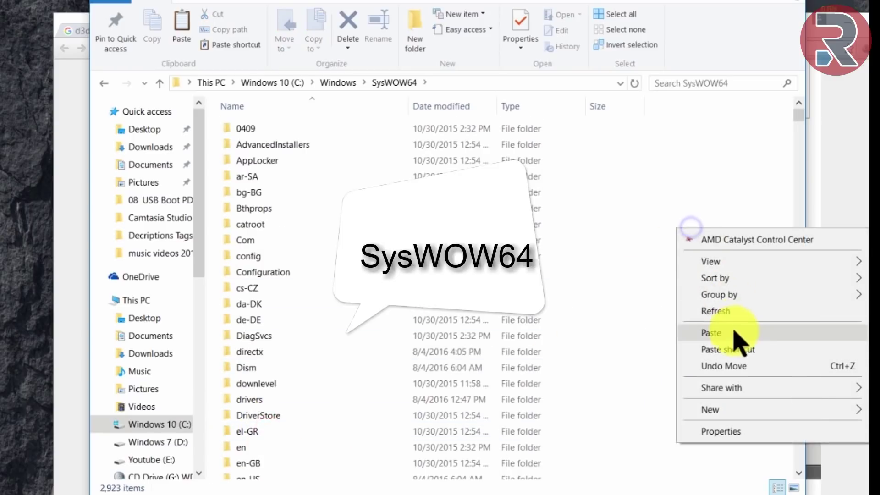
left_click(735, 334)
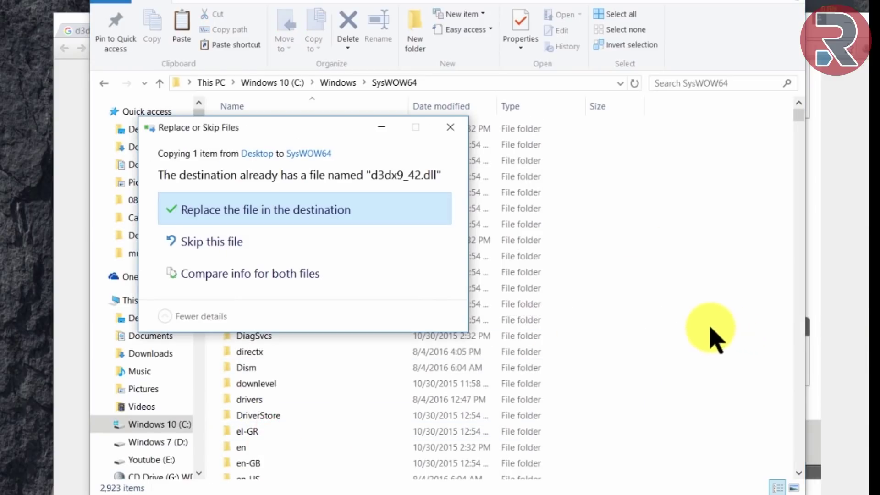